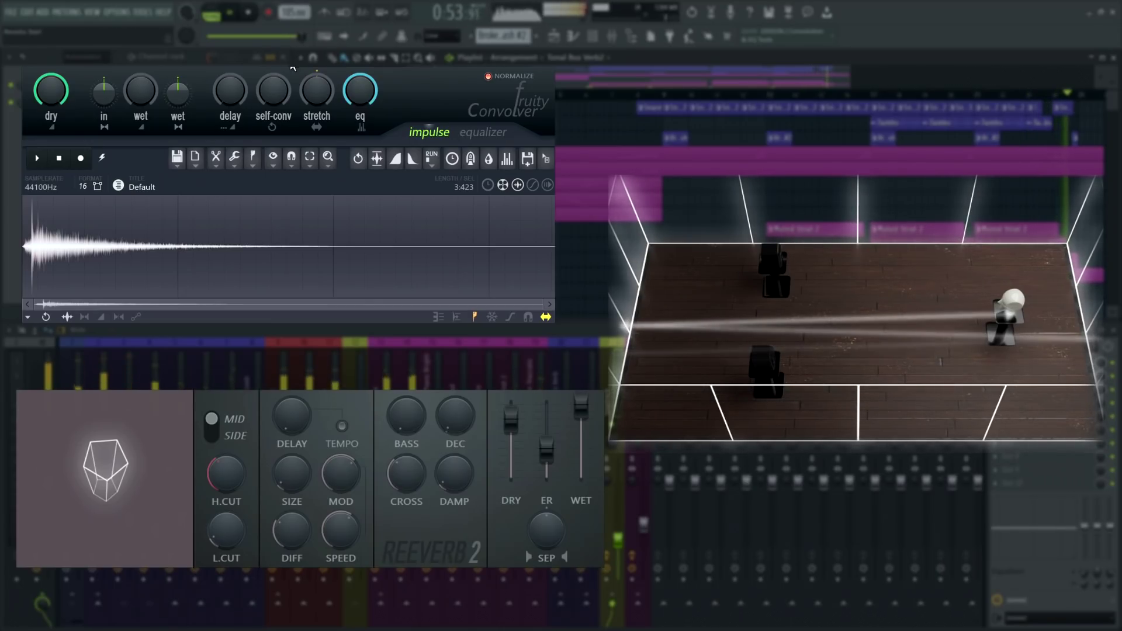
Stop the song playback and audition the IMP StPauls_B_MID_center impulse in Fruity Convolver
key("space")
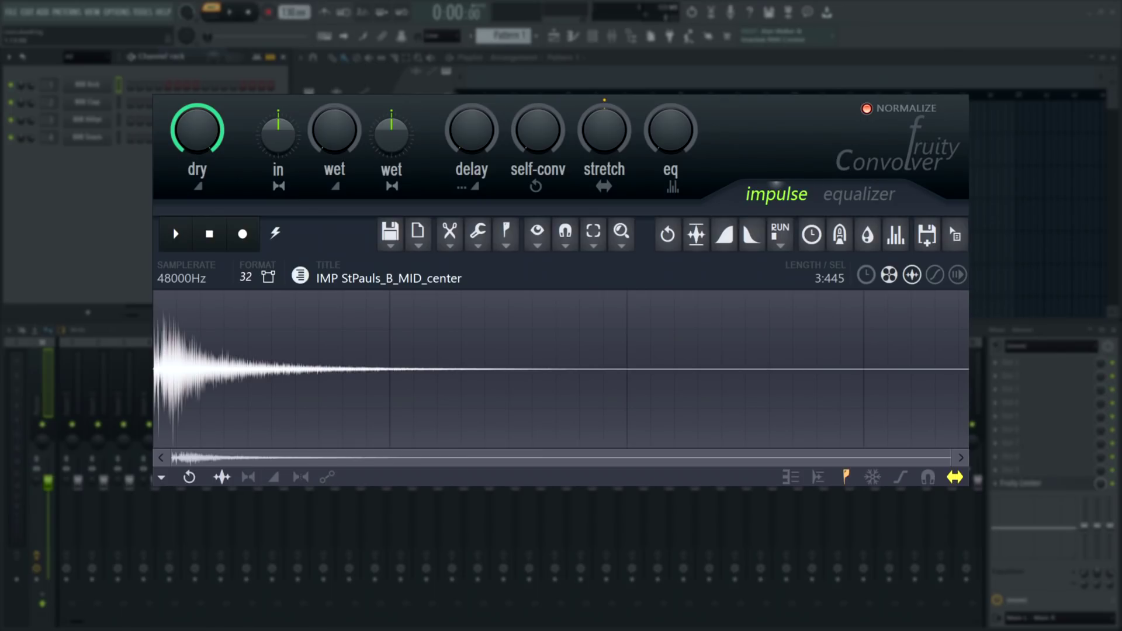
left_click(176, 234)
left_click(209, 235)
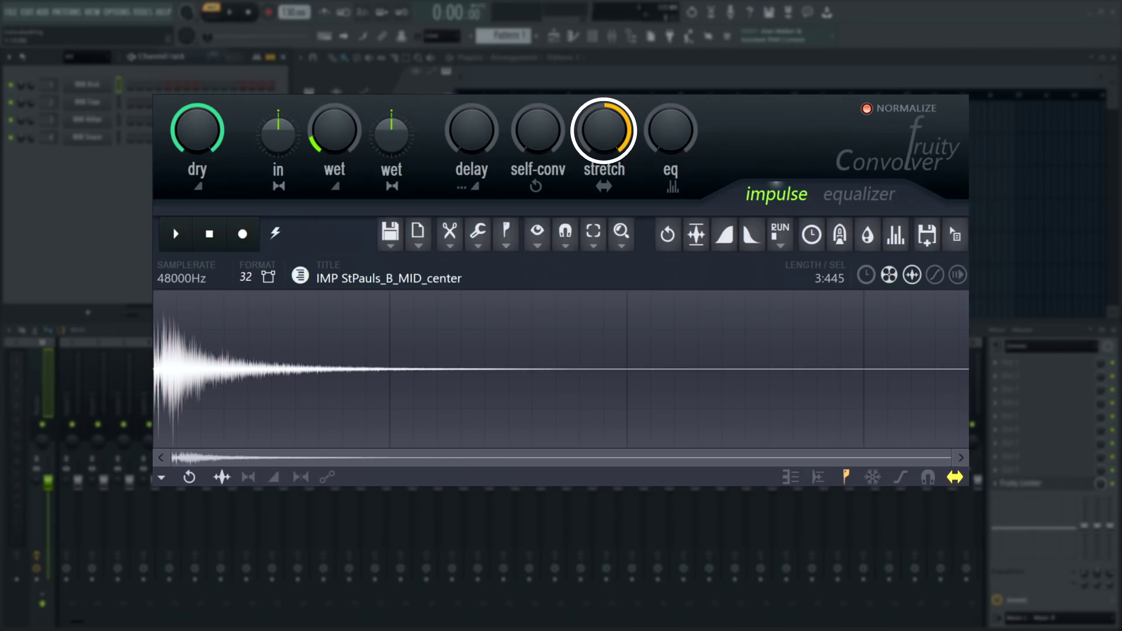
View Fruity Convolver's equalizer curve and return to the impulse view
left_click(856, 198)
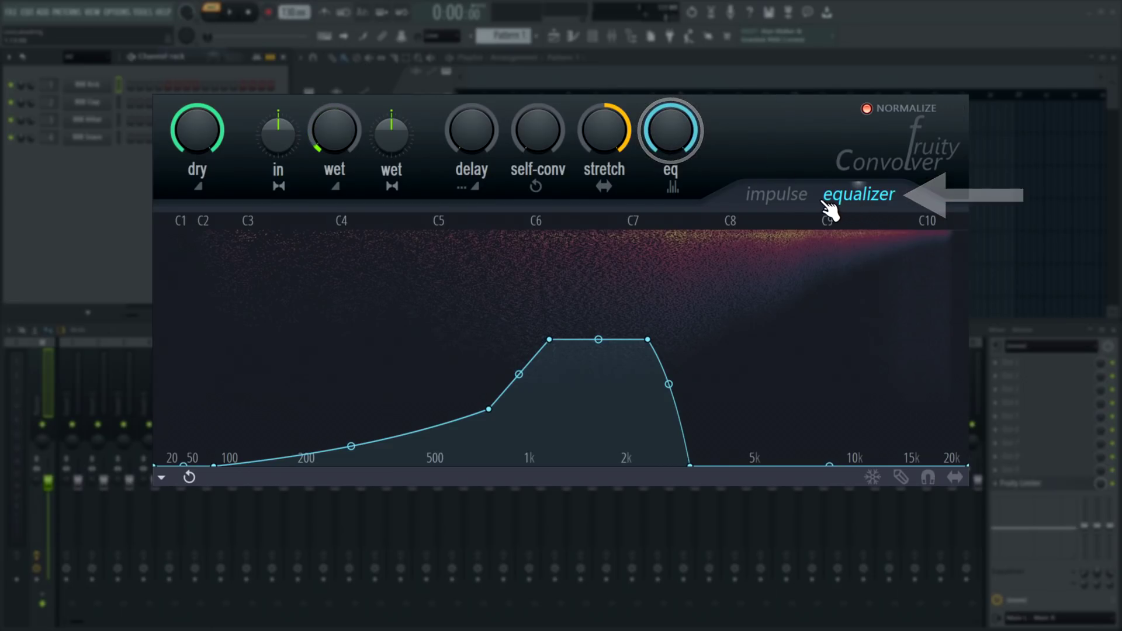
left_click(800, 199)
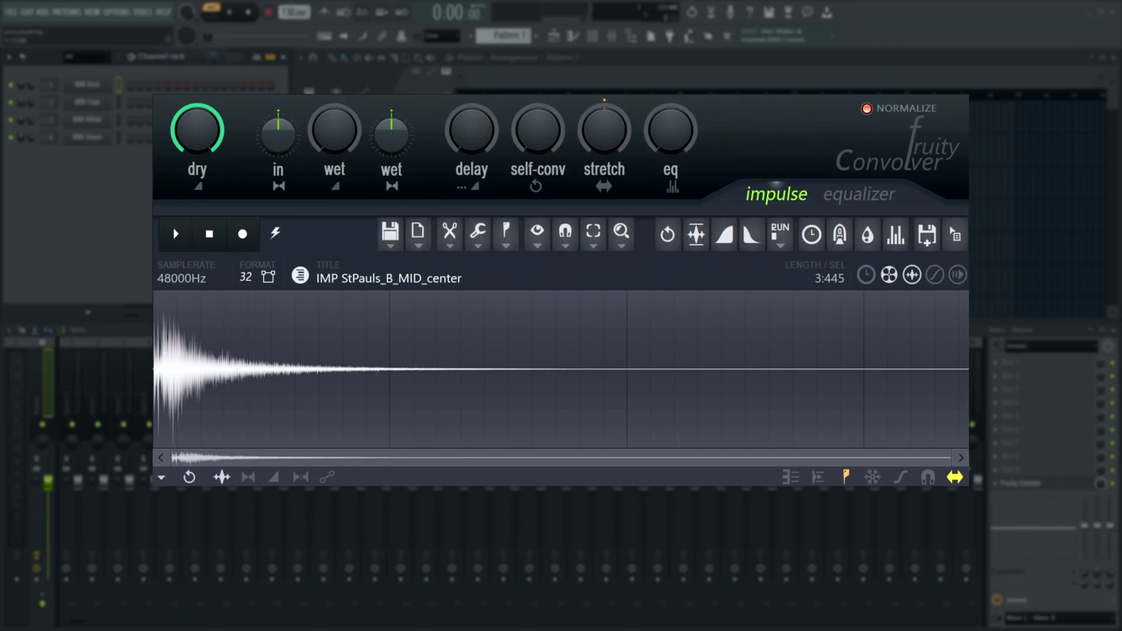
Reshape the early decay of the IMP StPauls_B_MID_center impulse with its volume envelope, selecting 0:086 to 0:161
left_click_drag(191, 403, 174, 403)
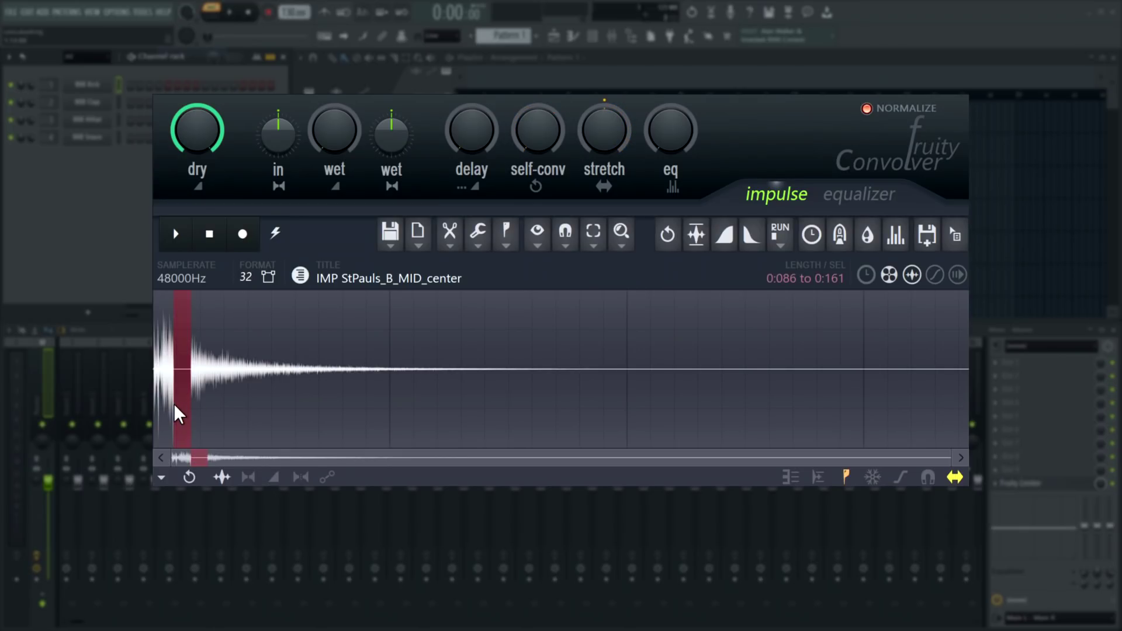
left_click(274, 477)
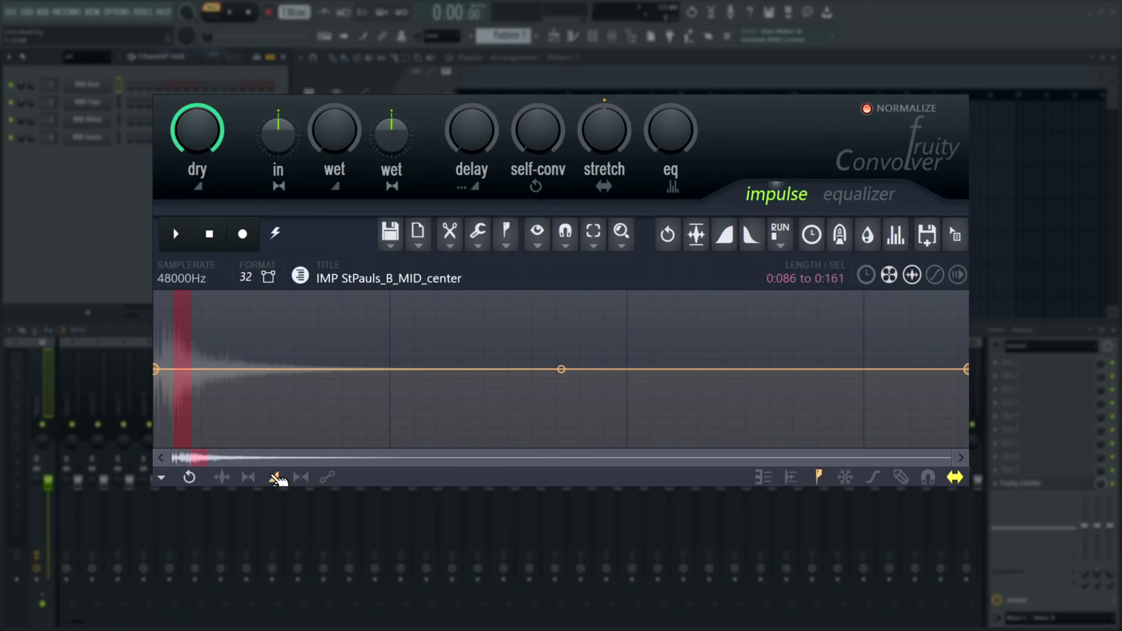
mouse_move(178, 376)
left_mouse_down()
mouse_move(172, 412)
mouse_move(225, 389)
mouse_move(270, 400)
mouse_move(308, 374)
left_mouse_up()
key("Return")
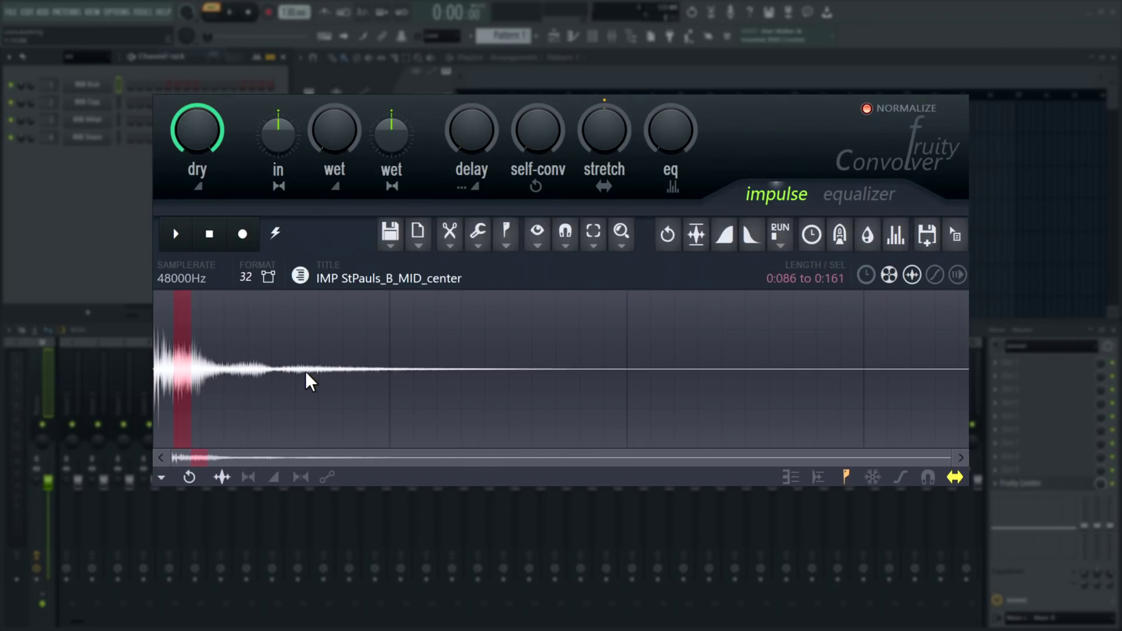
Clear the selection on the impulse waveform and audition the edited impulse
left_click(305, 371)
left_click(177, 234)
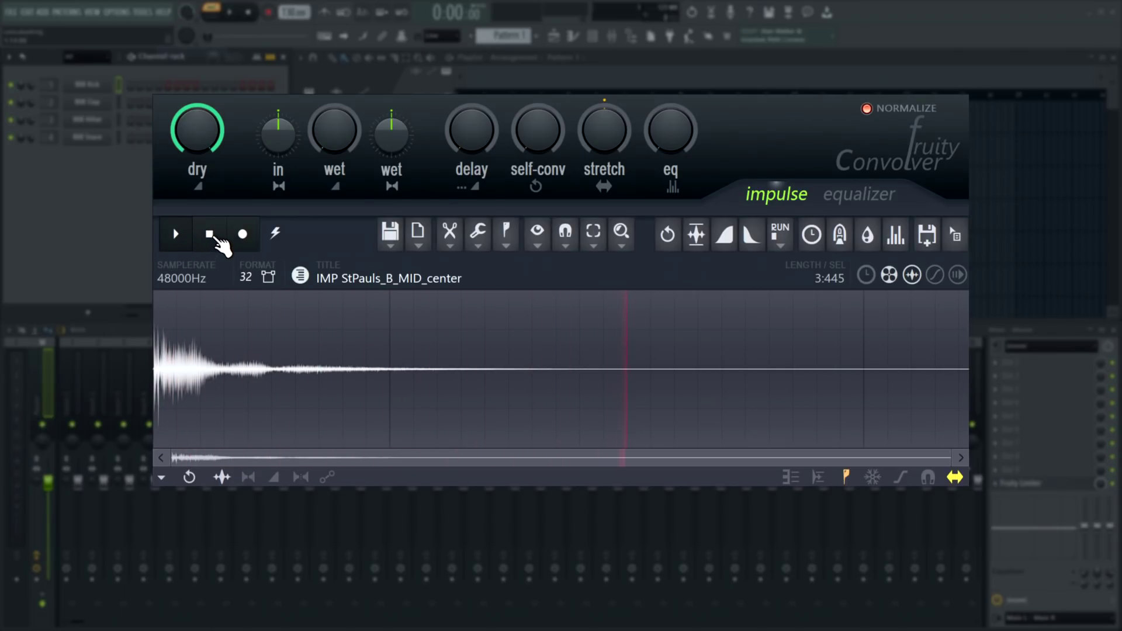
left_click(210, 234)
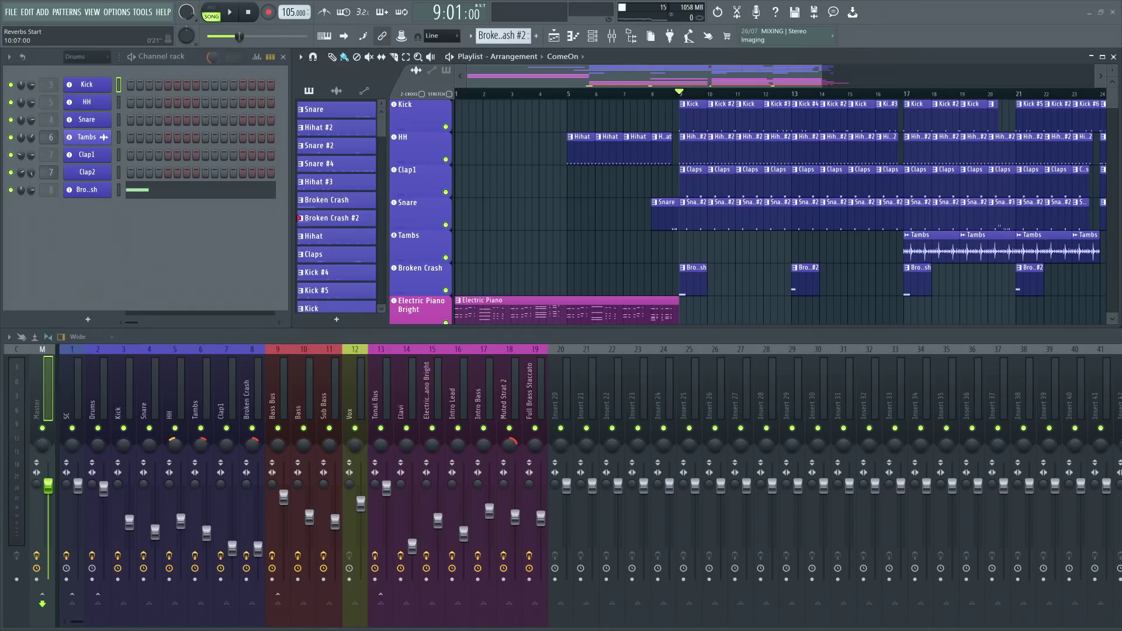
Select the Kick and Snare mixer tracks together and route them to Insert 20
left_click(125, 391)
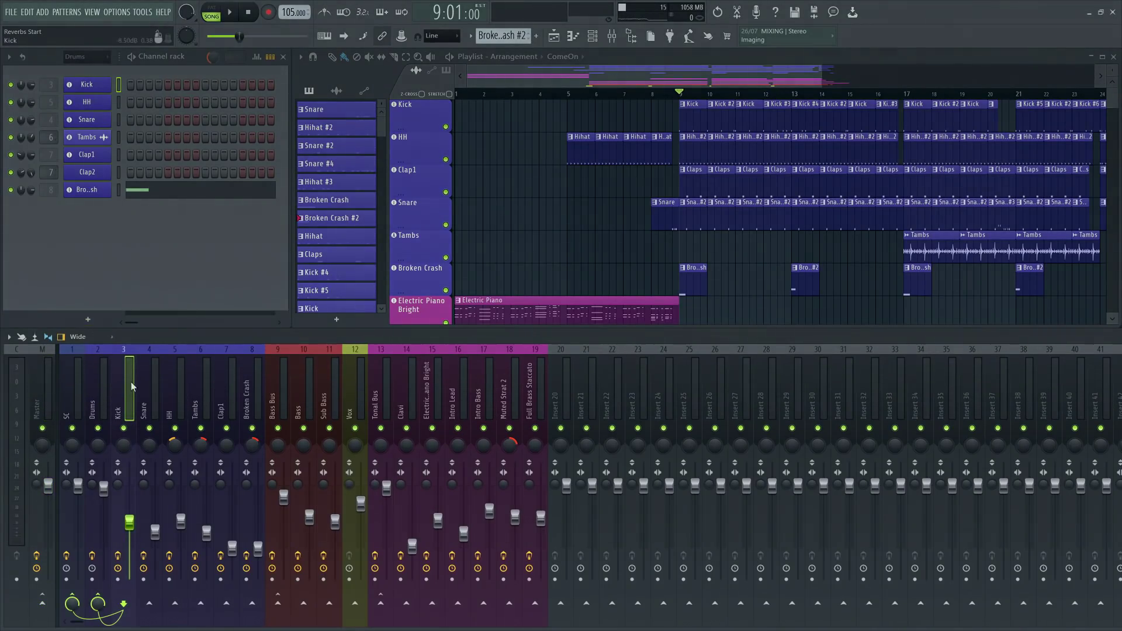
left_click(149, 401, "ctrl")
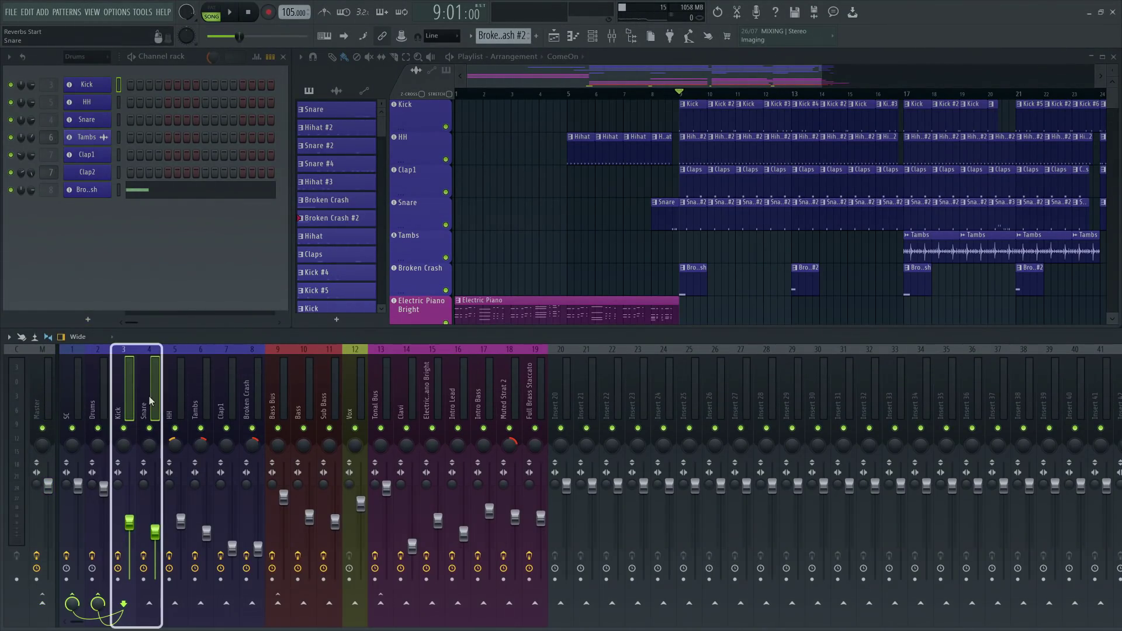
right_click(561, 605)
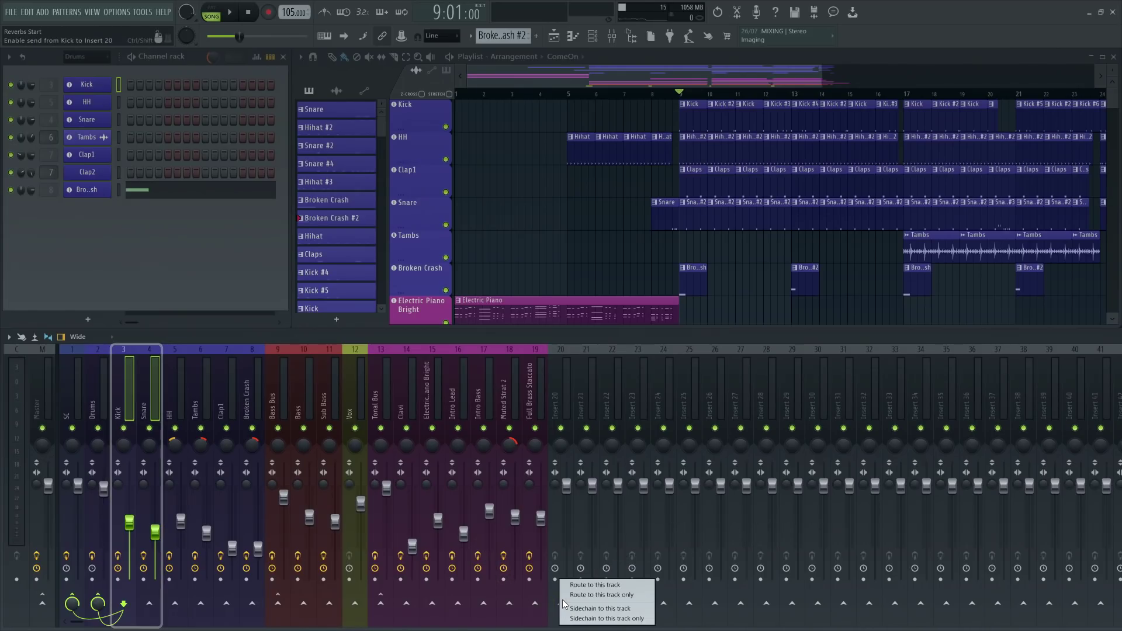
left_click(569, 586)
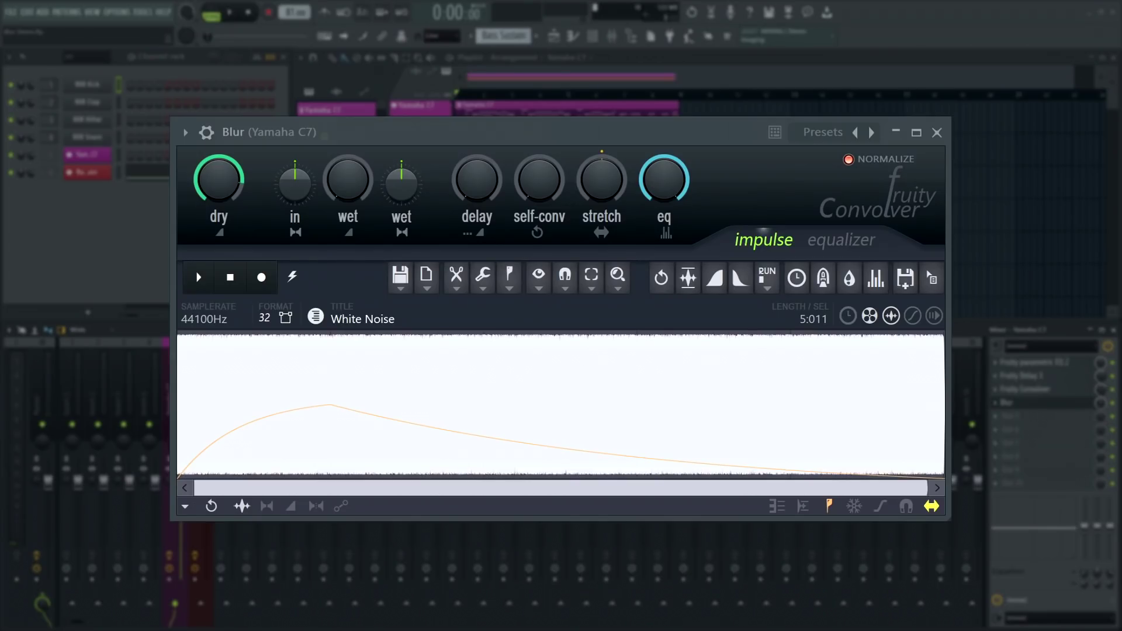
Start song playback and load the Blur White preset in the Blur convolver on the Yamaha C7 track
left_click(732, 133)
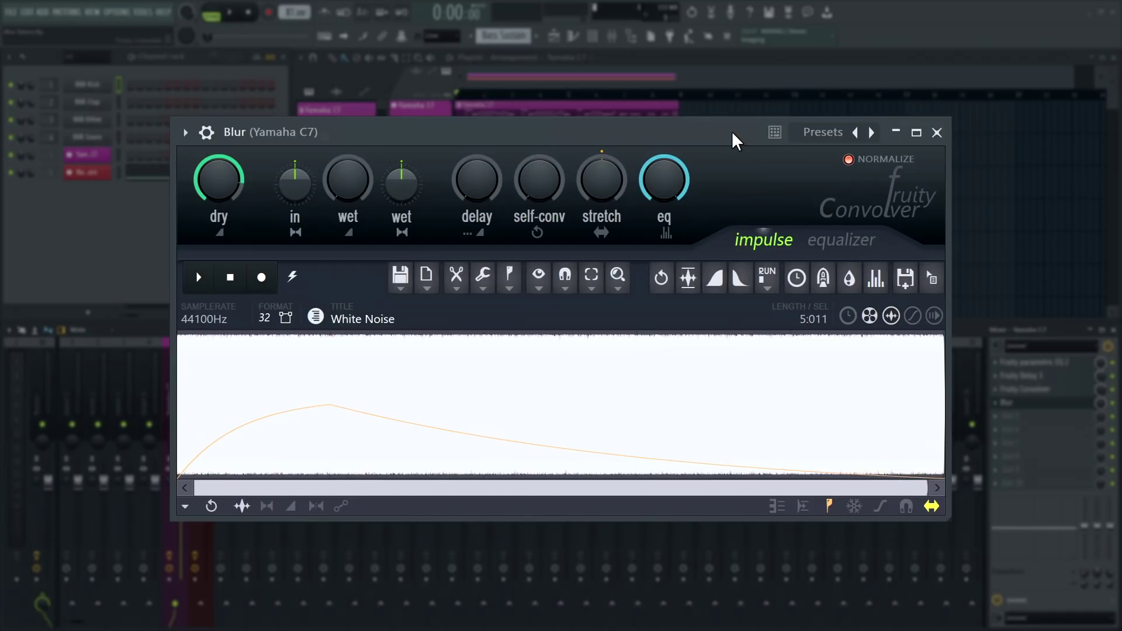
key("space")
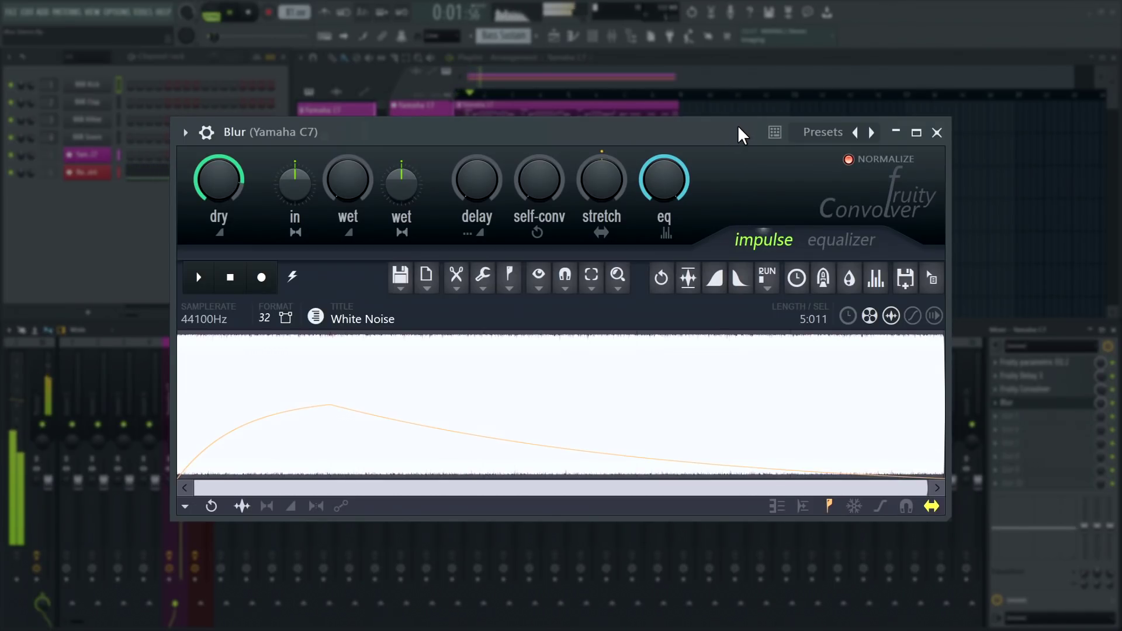
left_click(746, 216)
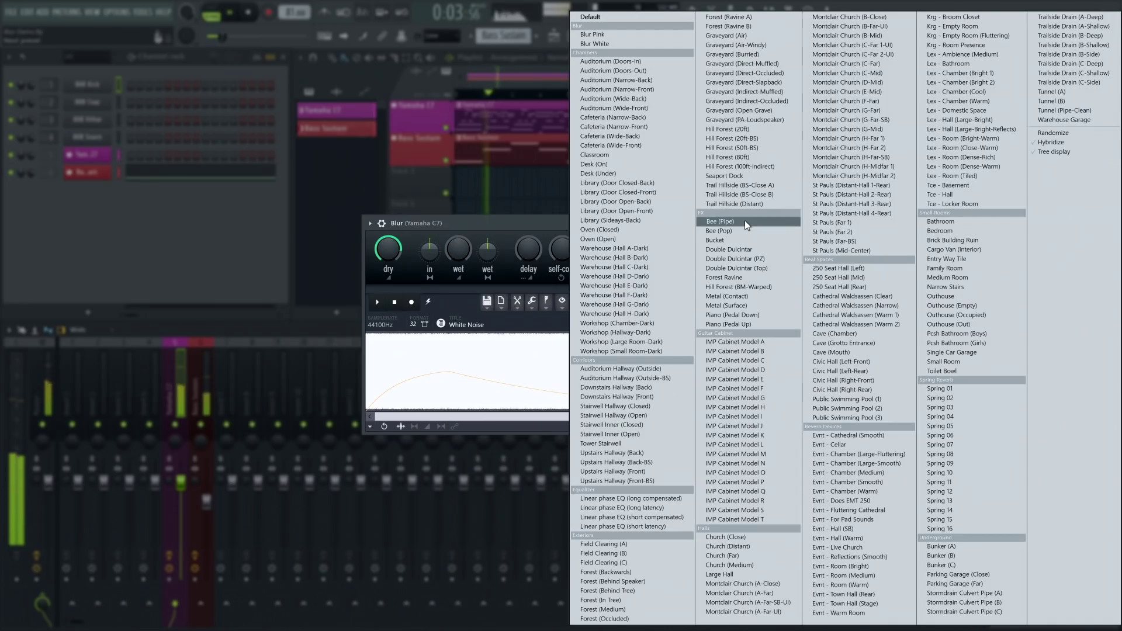
left_click(622, 40)
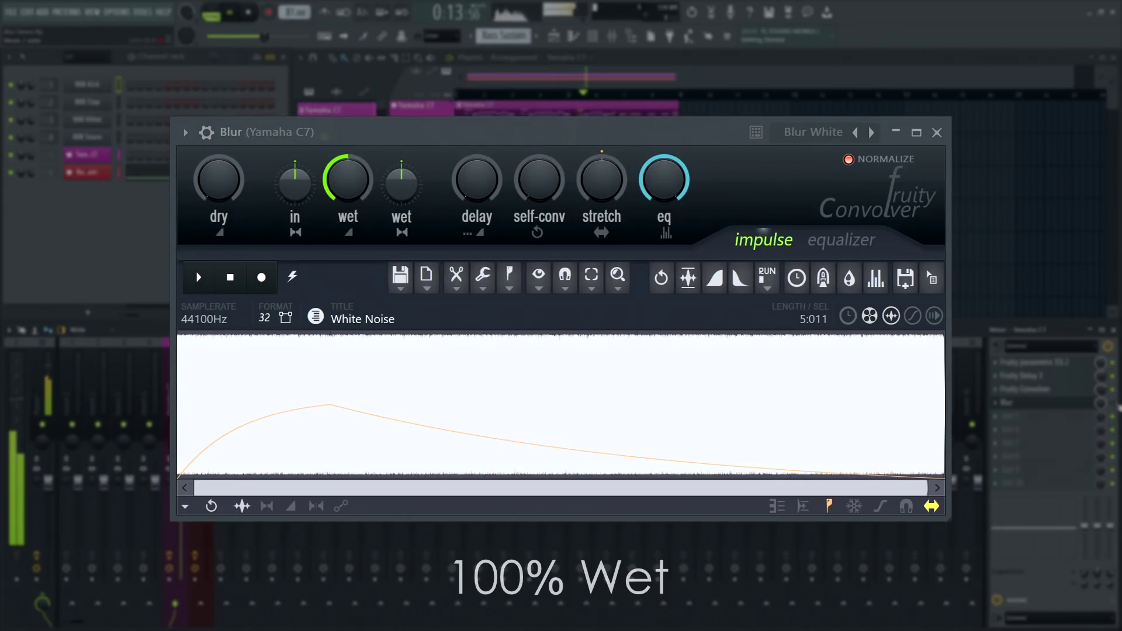
Raise the Blur convolver's dry level to full to compare it as a normal reverb, and lower it again
left_click_drag(218, 180, 218, 141)
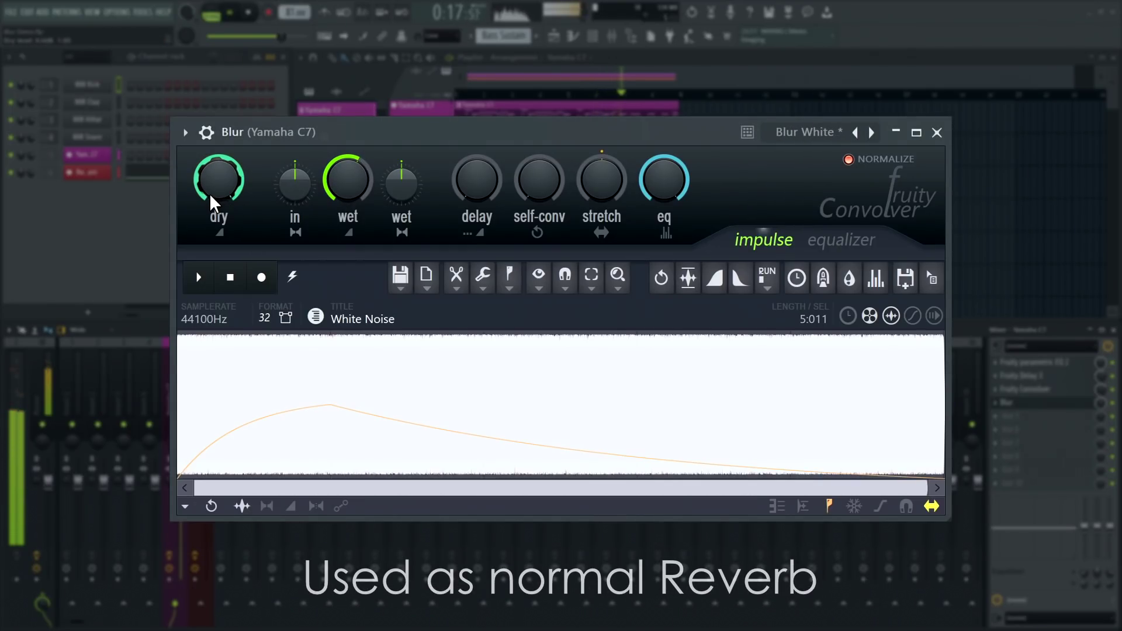
left_click_drag(215, 190, 215, 251)
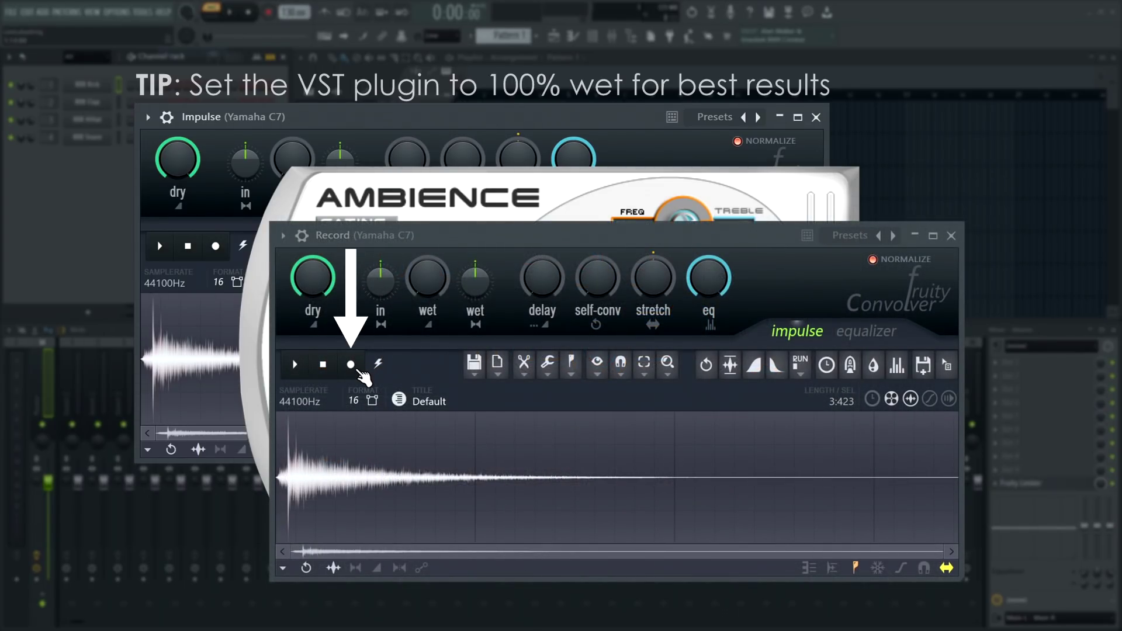
Record the Ambience plugin's reverb as a new impulse in the Record convolver
left_click(352, 365)
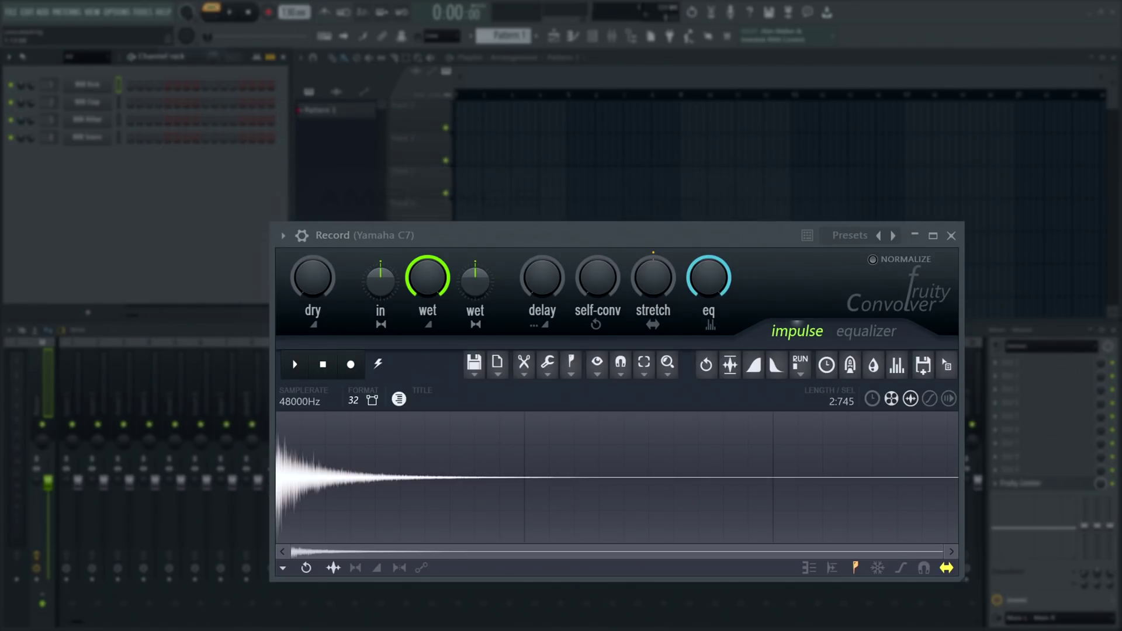
left_click_drag(350, 175, 351, 187)
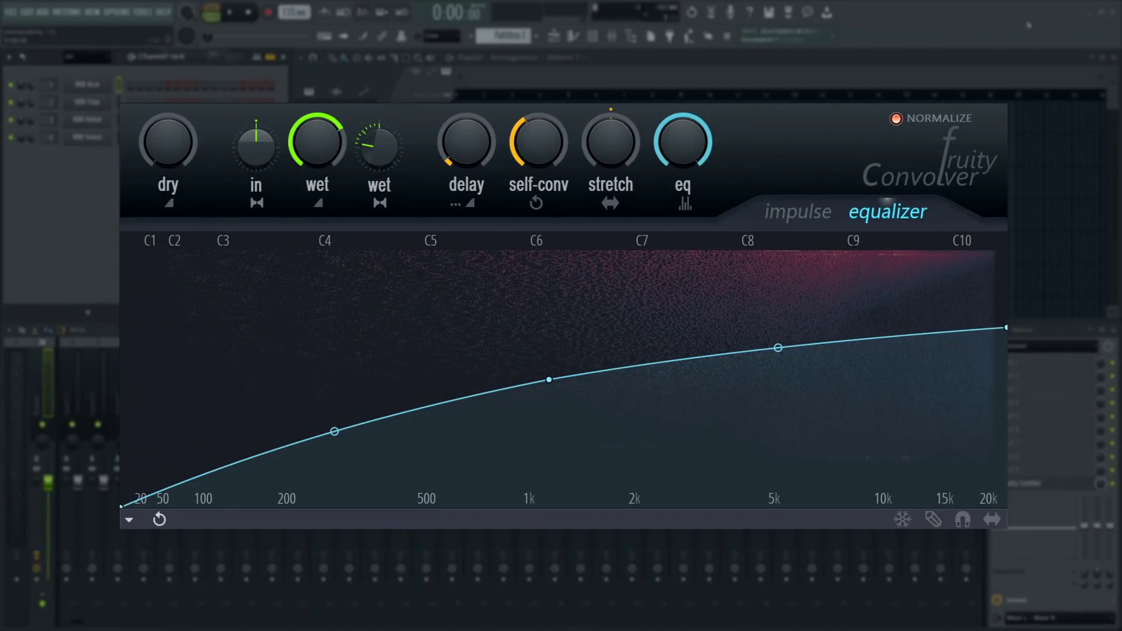
Place Fruity Flanger between From FL Studio and Fruity Convolver in the Patcher map
key("space")
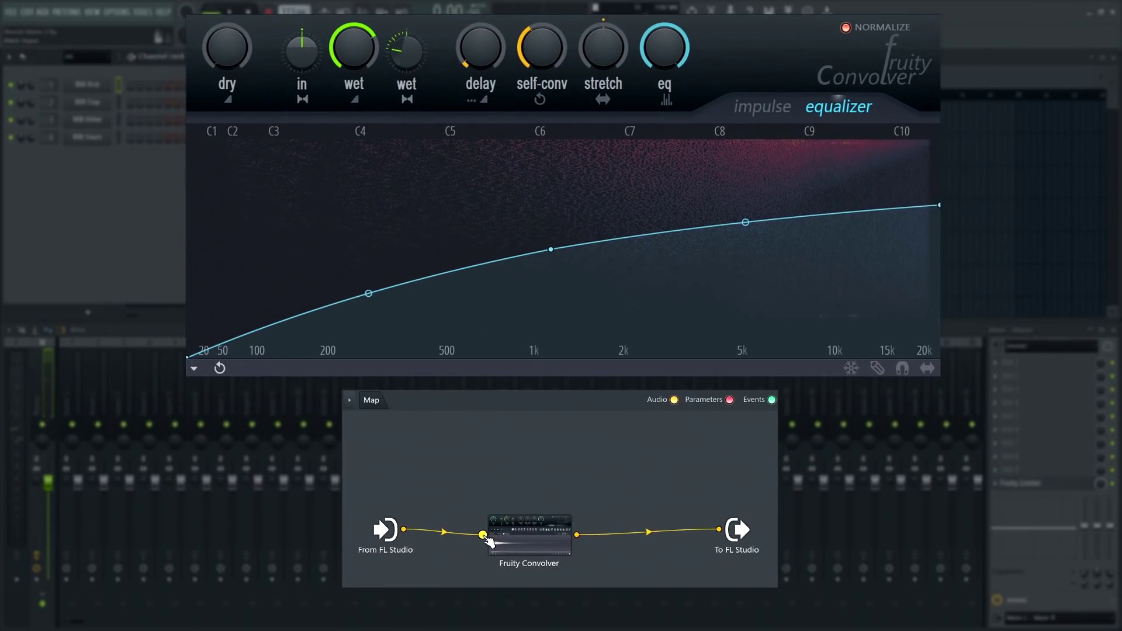
left_click_drag(494, 534, 537, 533)
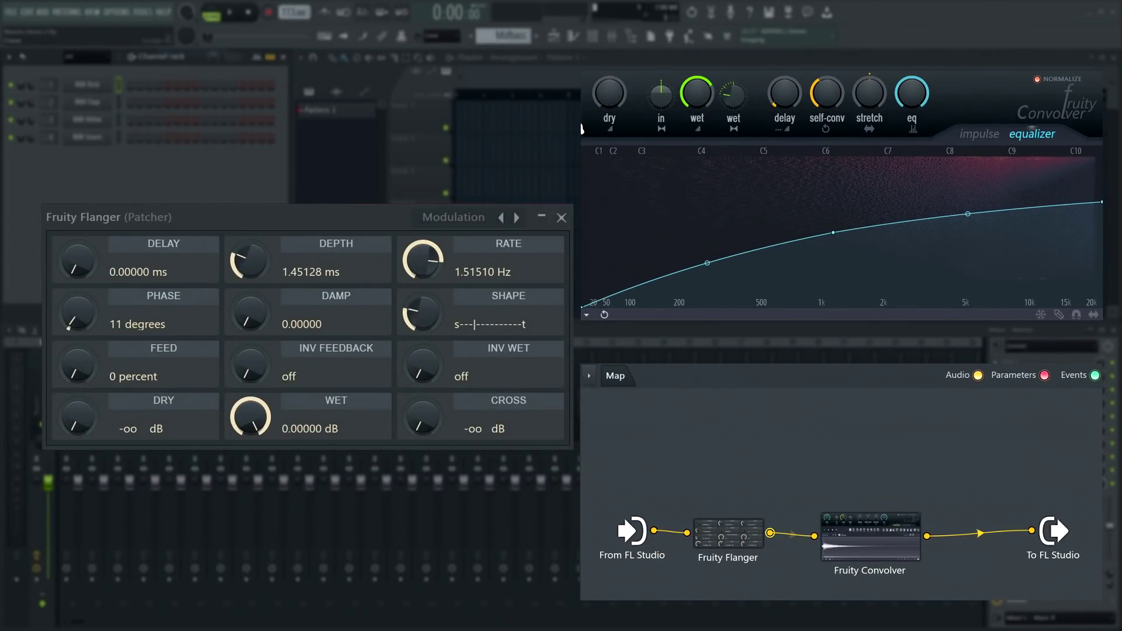
Load the Modulation preset in Fruity Flanger and set its rate to about 1.49 Hz
right_click(518, 216)
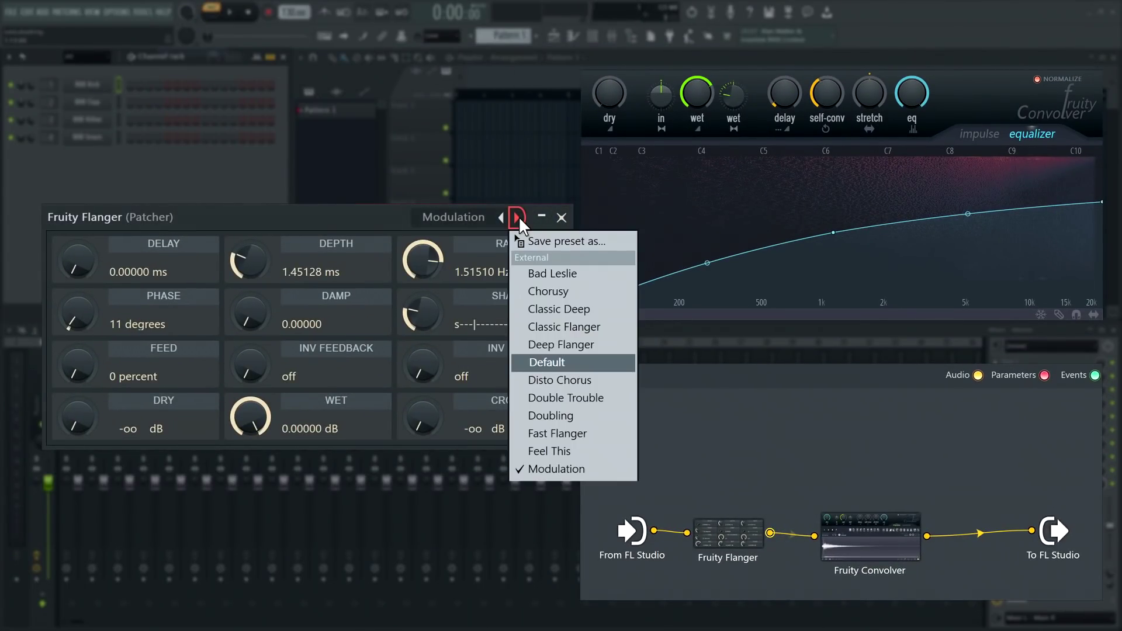
left_click(558, 469)
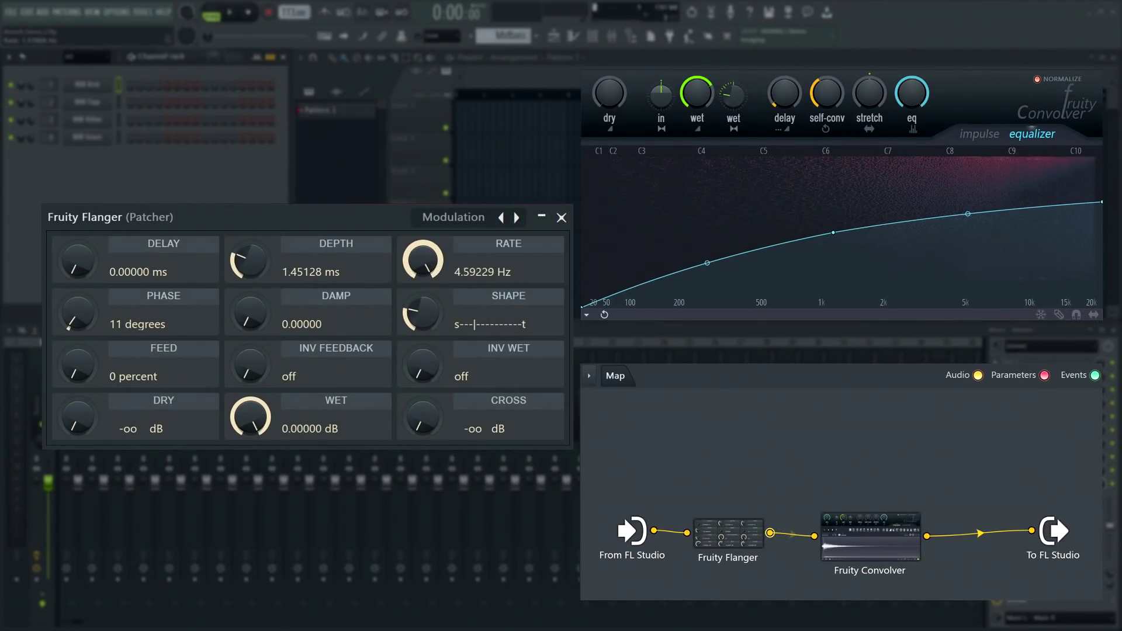
left_click_drag(422, 260, 422, 262)
Play the project to hear Fruity Flanger feeding Fruity Convolver, and stop playback
key("space")
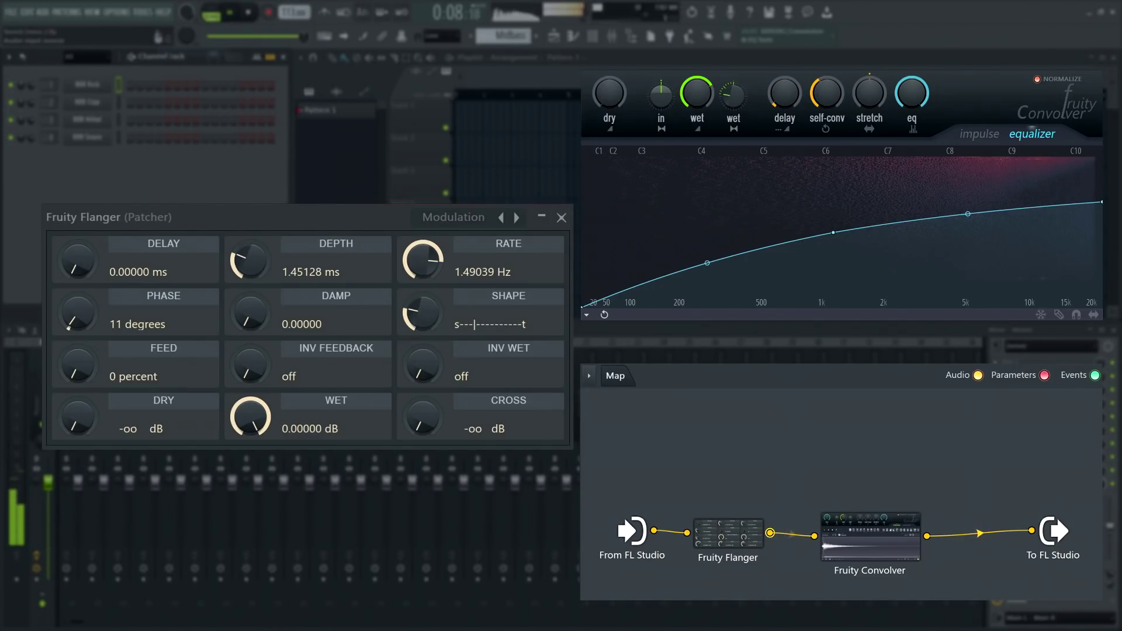
key("space")
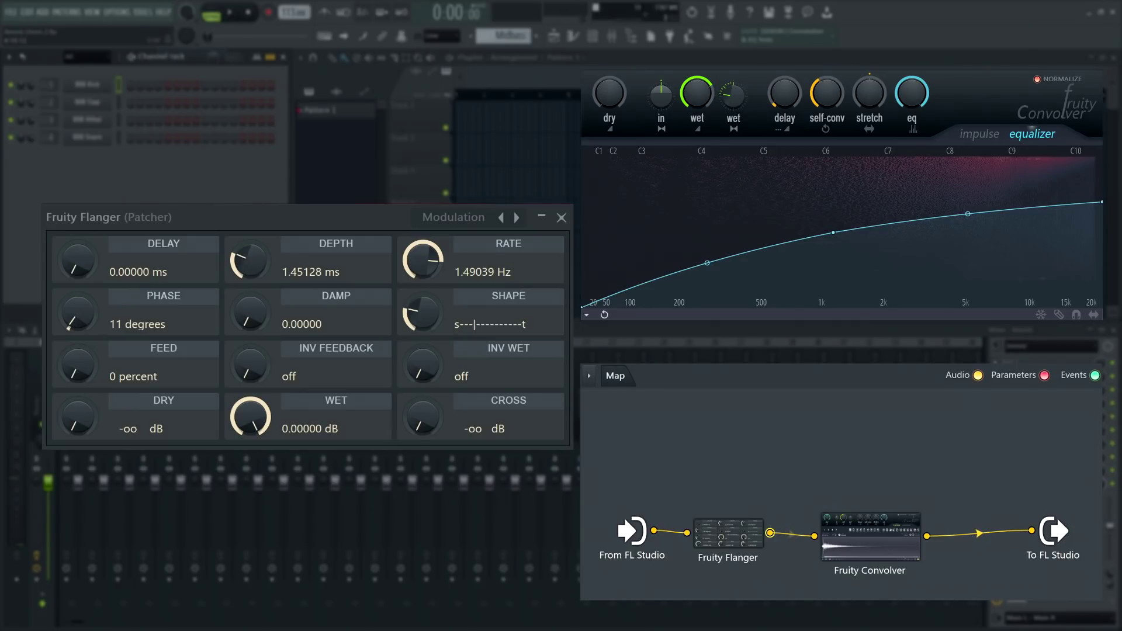
key("l")
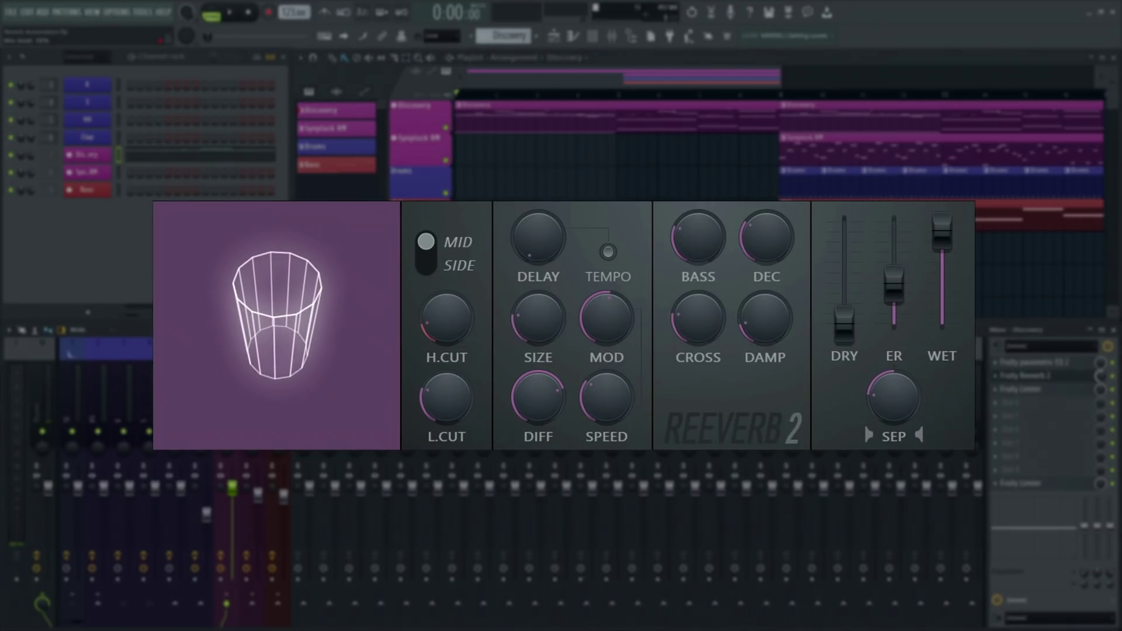
Play the Discovery arrangement to hear Fruity Reeverb 2 without automation, and stop playback
key("space")
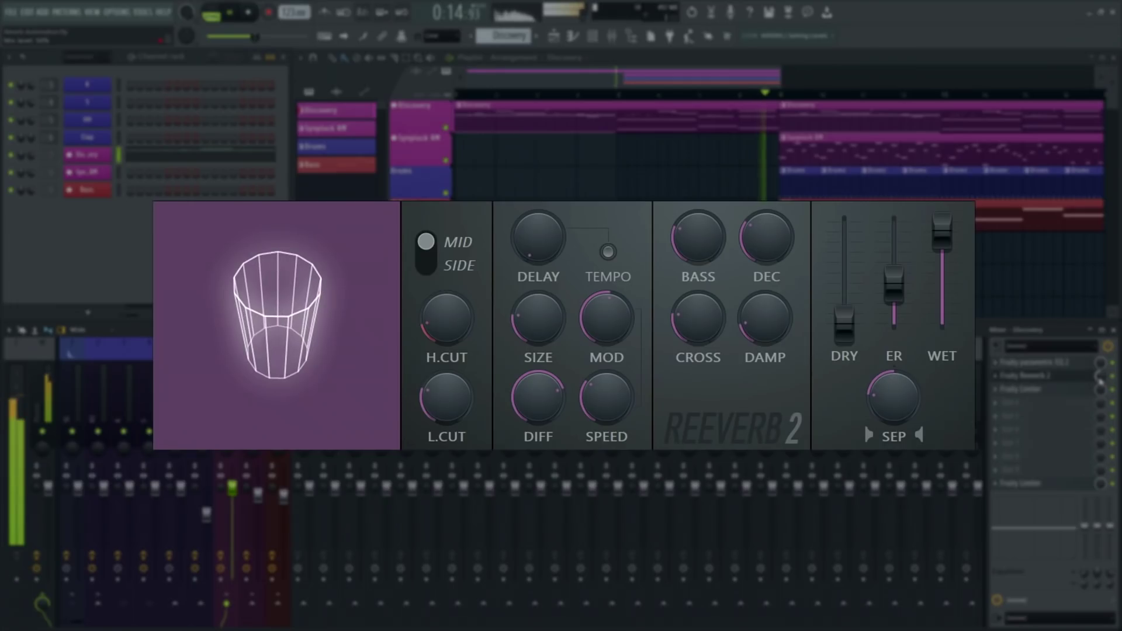
key("space")
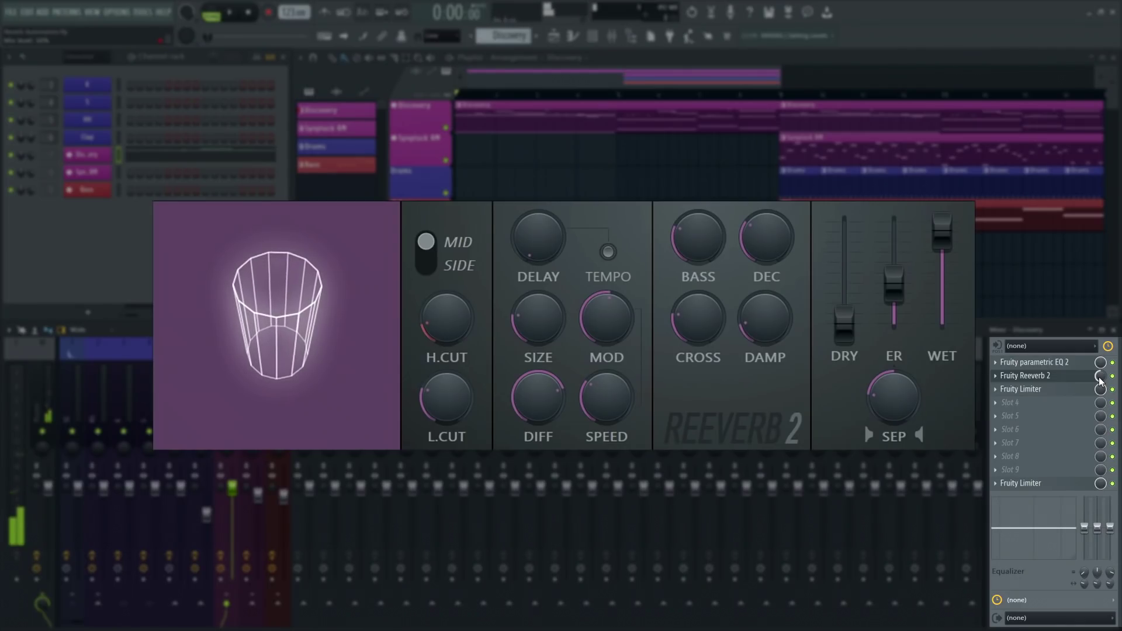
Create an automation clip for Fruity Reeverb 2's mix level on the Discovery mixer track and play the arrangement
right_click(1100, 380)
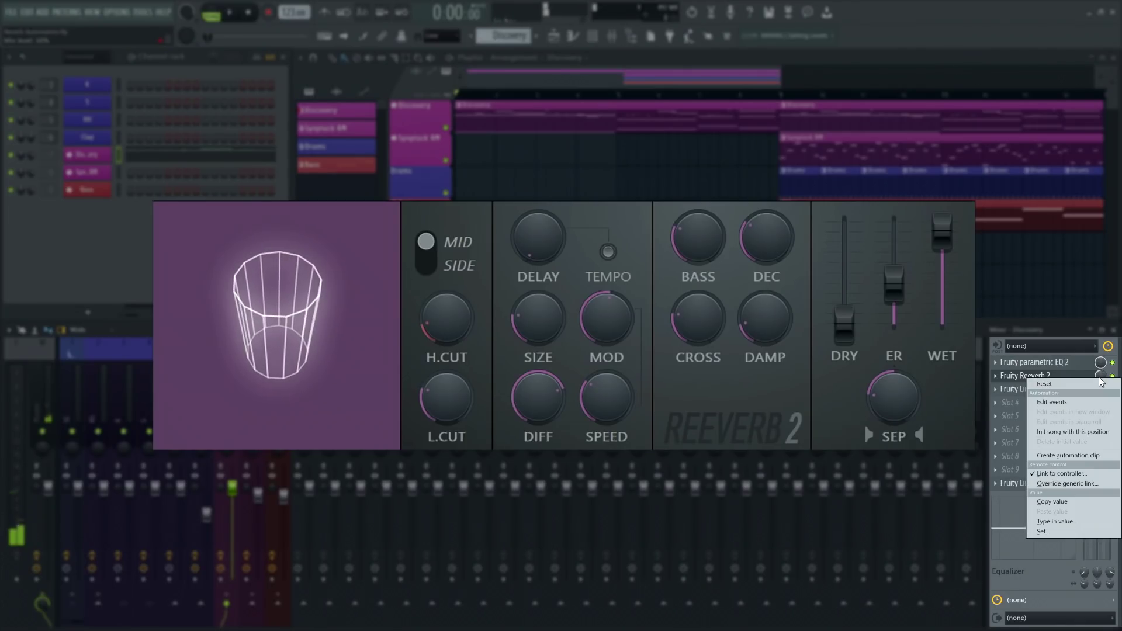
left_click(1075, 454)
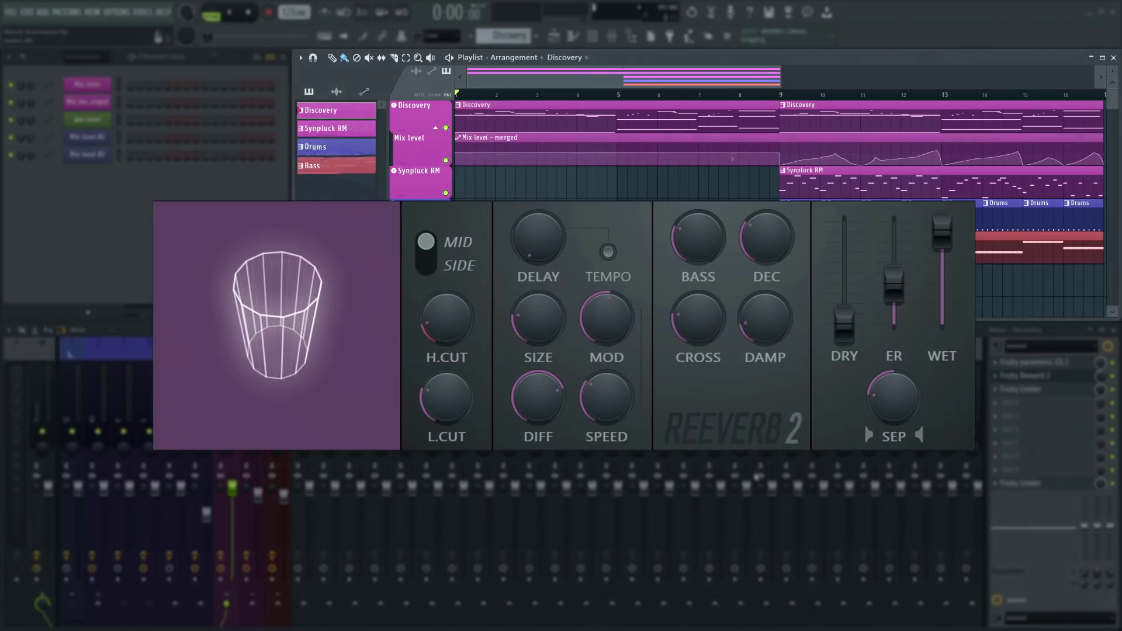
key("space")
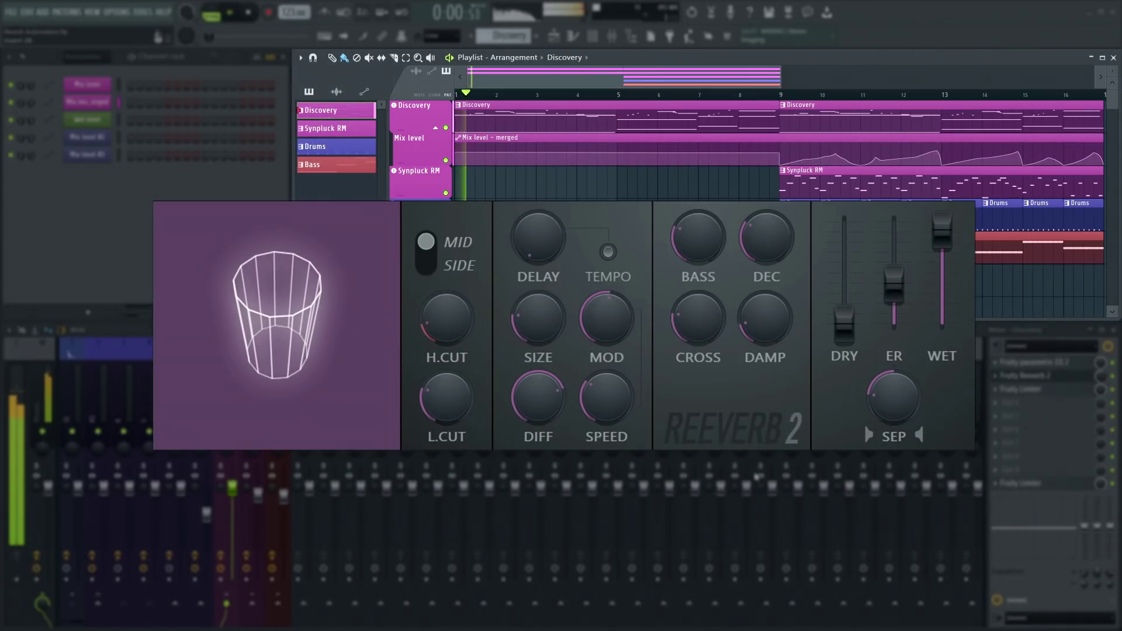